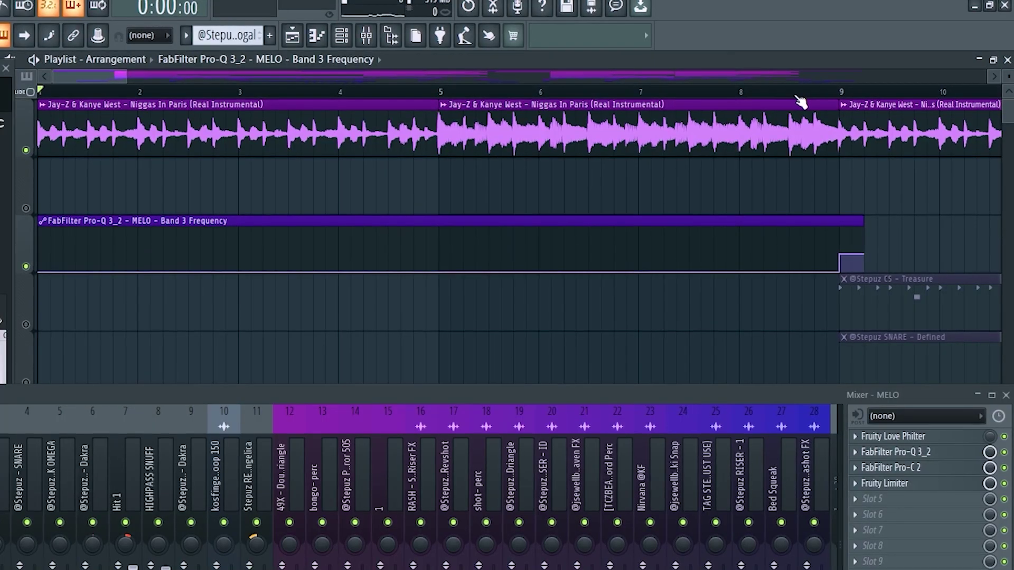
# Step: Play the song from just after bar 8 through the Band 3 Frequency automation change on the melody at bar 9
pyautogui.click(841, 91)
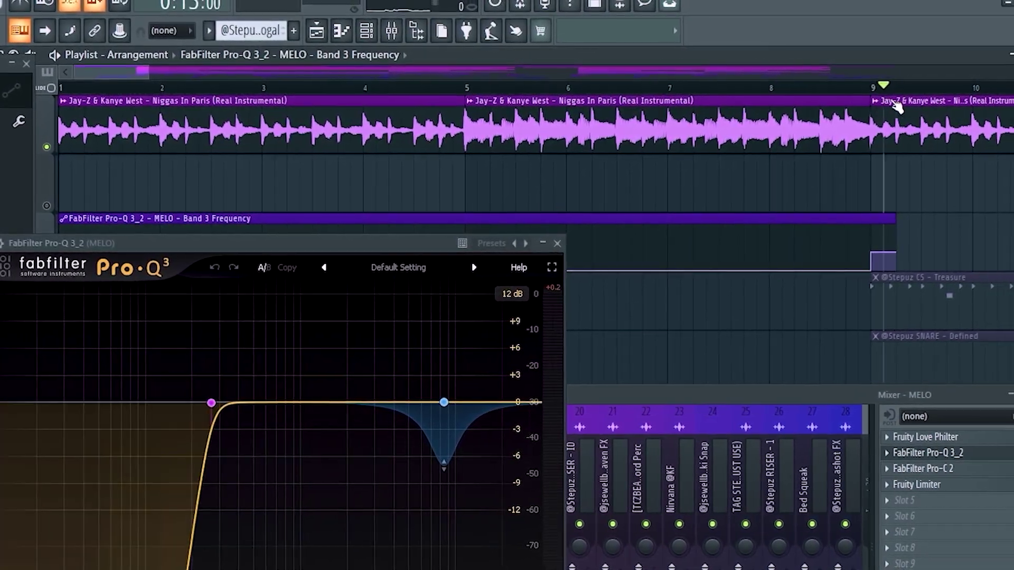
pyautogui.click(795, 92)
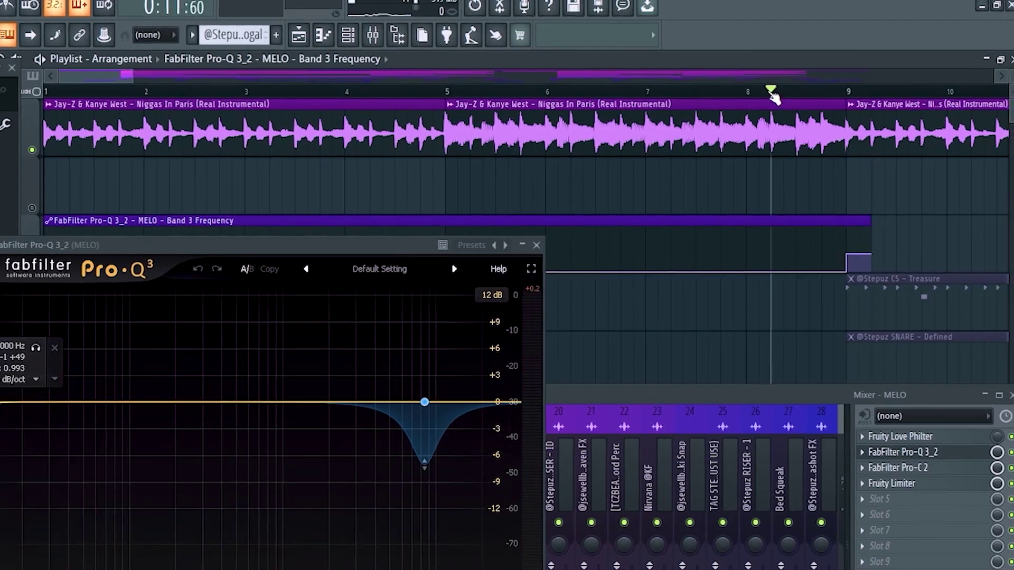
pyautogui.press('space')
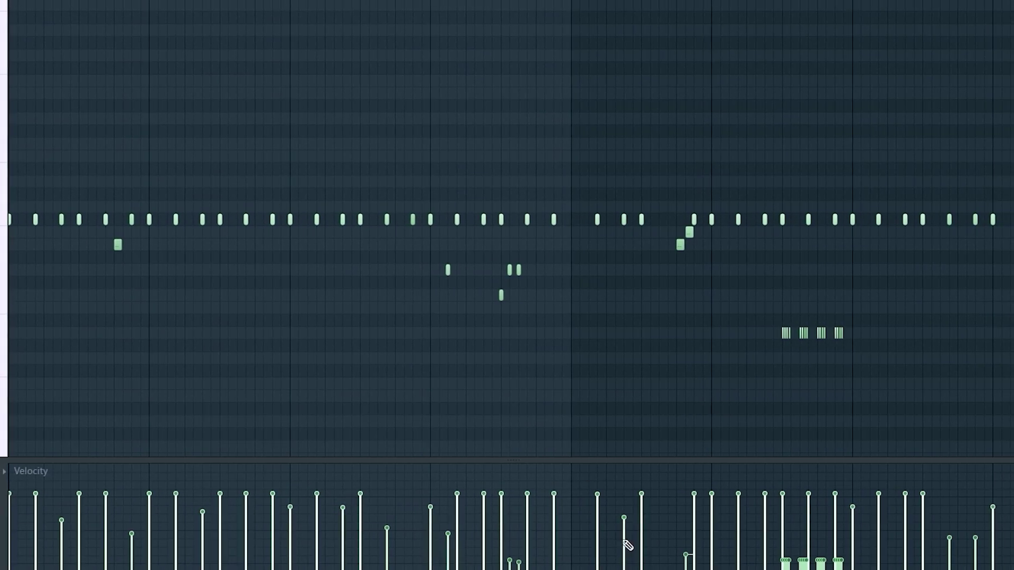
# Step: Examine the hi-hat and velocity pattern, play the counter-snares around bar 16, and select the SANGRE SNARE channel in the channel rack
pyautogui.scroll(-3, 507, 227)
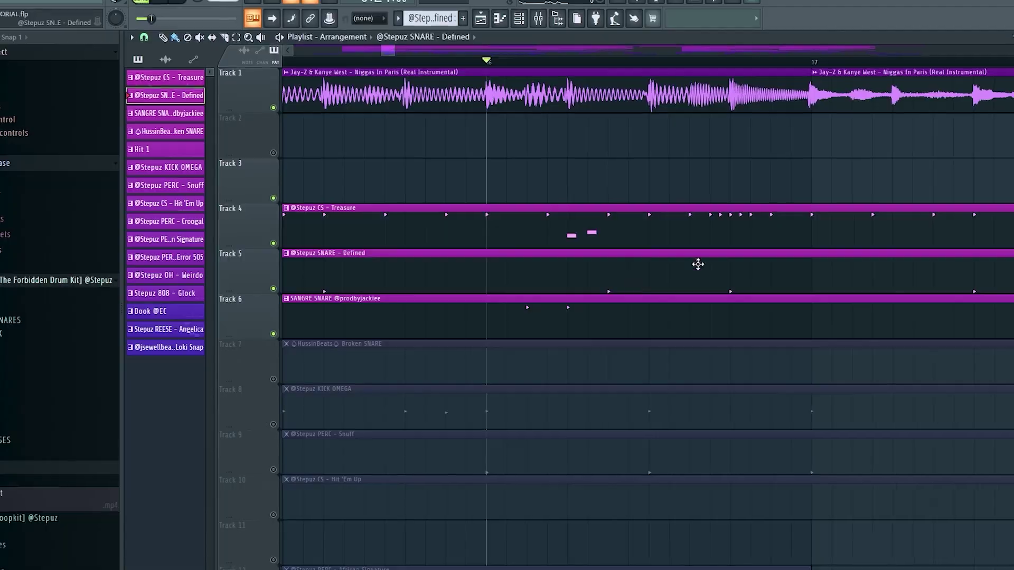
pyautogui.press('space')
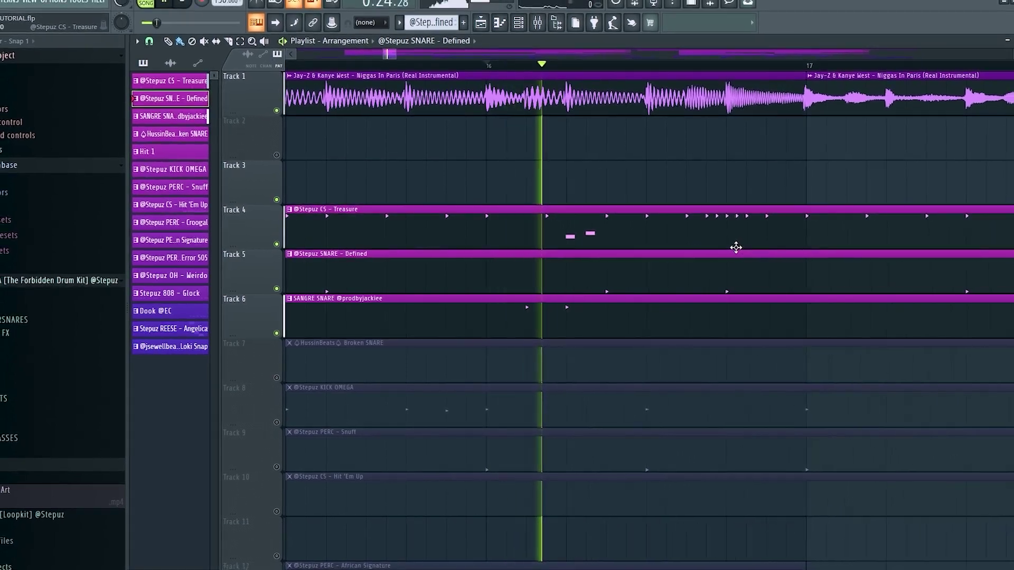
pyautogui.press('space')
pyautogui.press('F6')
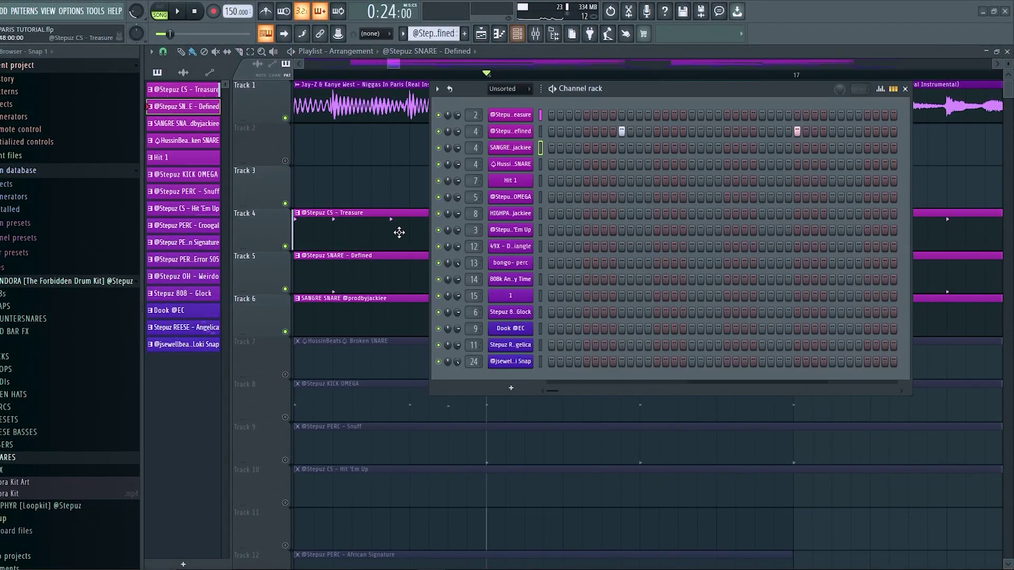
pyautogui.click(511, 148)
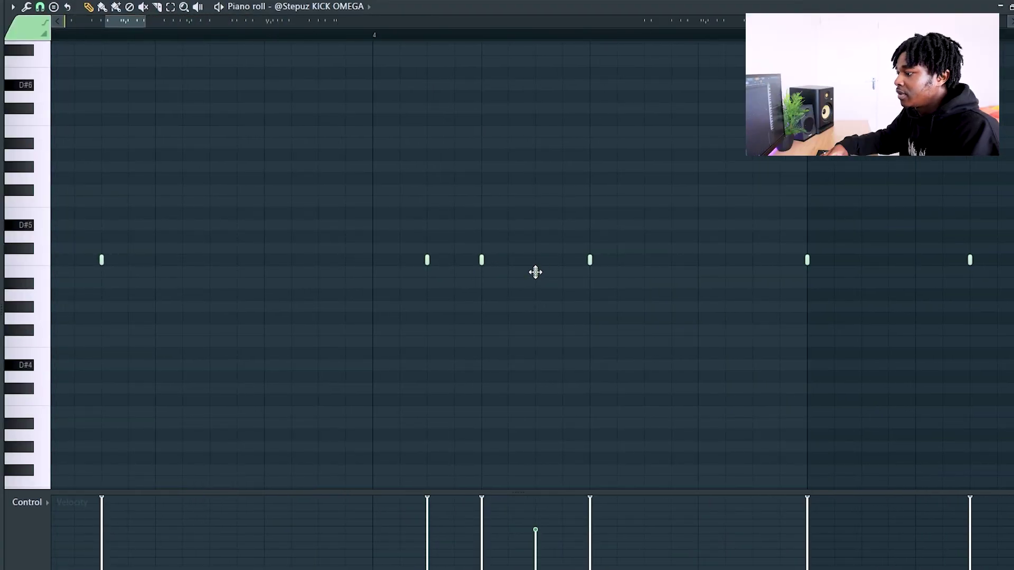
# Step: Examine the note placement across the KICK OMEGA pattern in the piano roll
pyautogui.scroll(-5, 473, 33)
pyautogui.moveTo(531, 239); pyautogui.dragTo(362, 294)
pyautogui.scroll(3, 120, 32)
pyautogui.moveTo(555, 303); pyautogui.dragTo(339, 297)
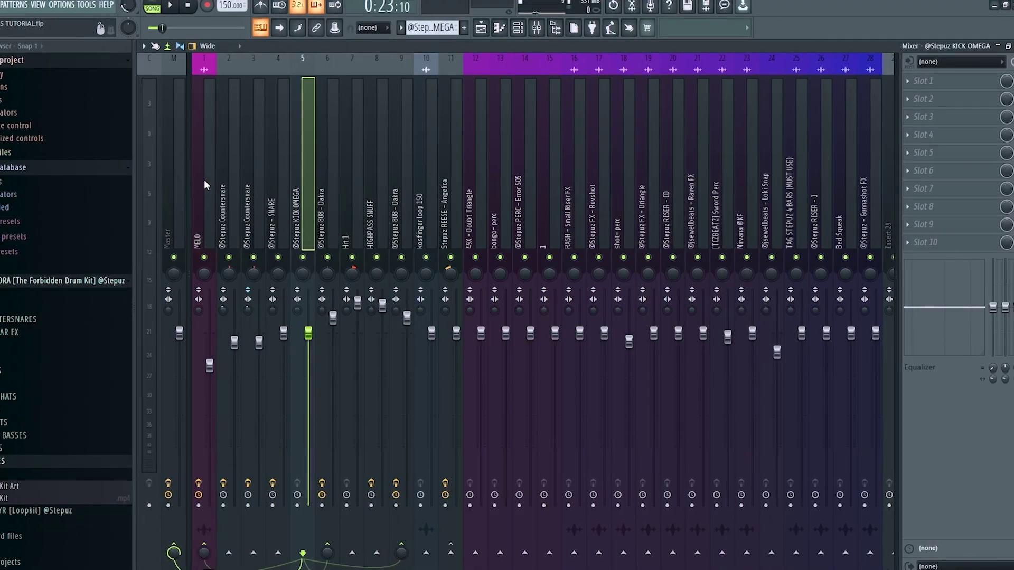
# Step: Inspect the Fruity Delay 3 and FabFilter Pro-Q 3 settings on the HIGHPASS SNUFF mixer track and play the song
pyautogui.click(88, 181)
pyautogui.click(334, 198)
pyautogui.click(400, 201)
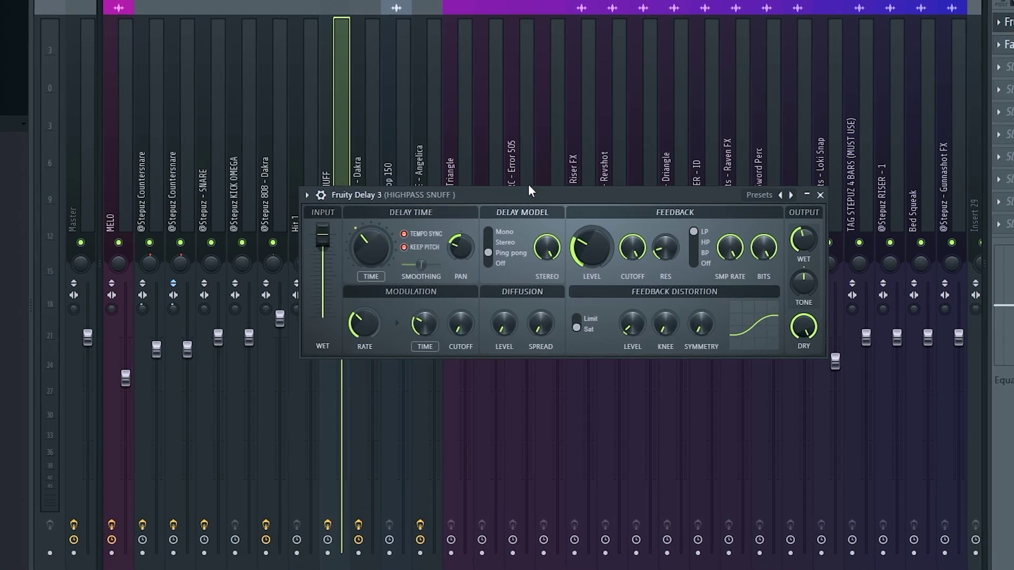
pyautogui.moveTo(529, 187); pyautogui.dragTo(496, 218)
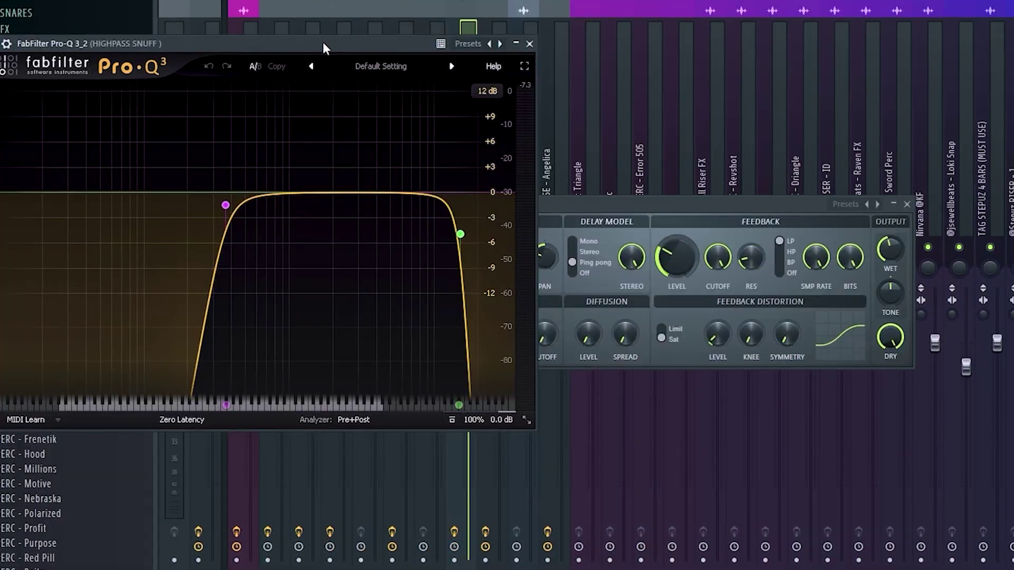
pyautogui.moveTo(323, 43); pyautogui.dragTo(439, 109)
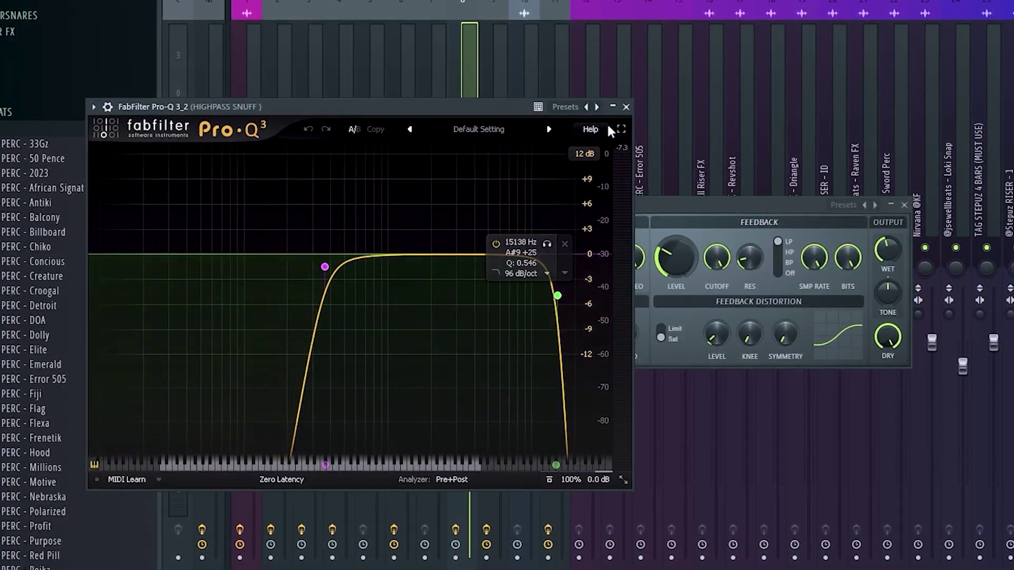
pyautogui.click(627, 106)
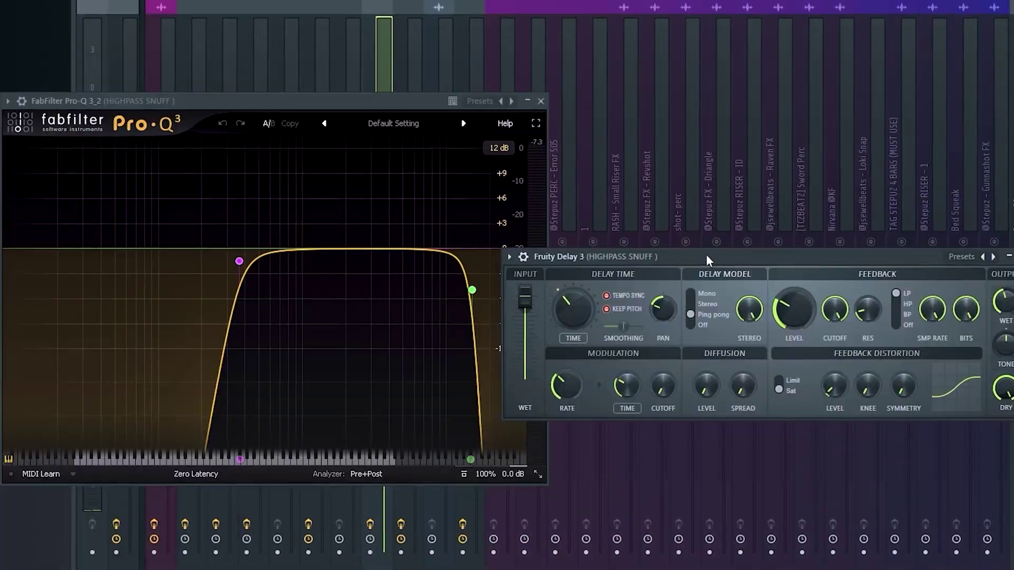
pyautogui.press('space')
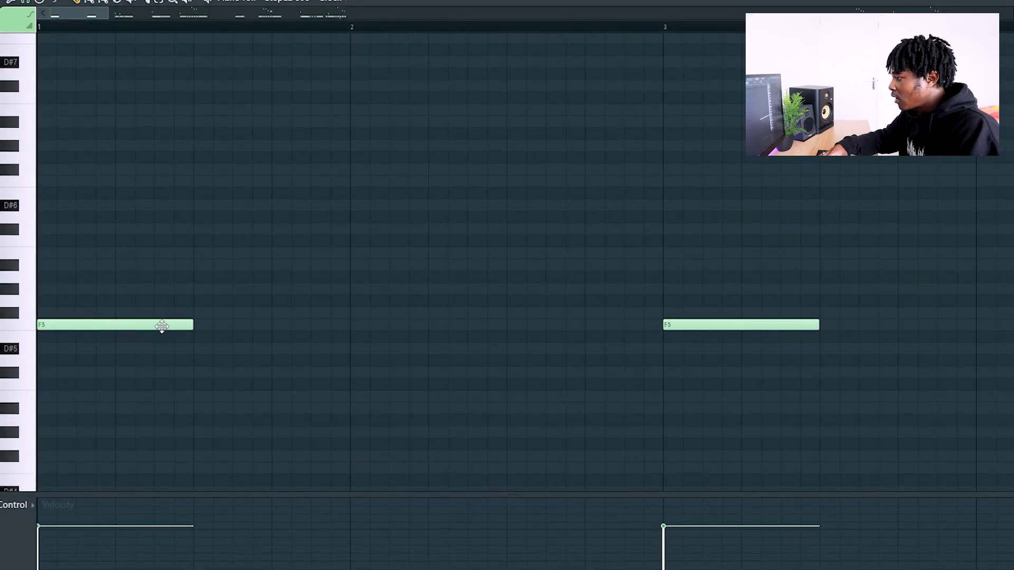
# Step: Examine the F5 notes and slide notes of the 808 Glock pattern from bar 1 to bar 7
pyautogui.scroll(-3, 522, 93)
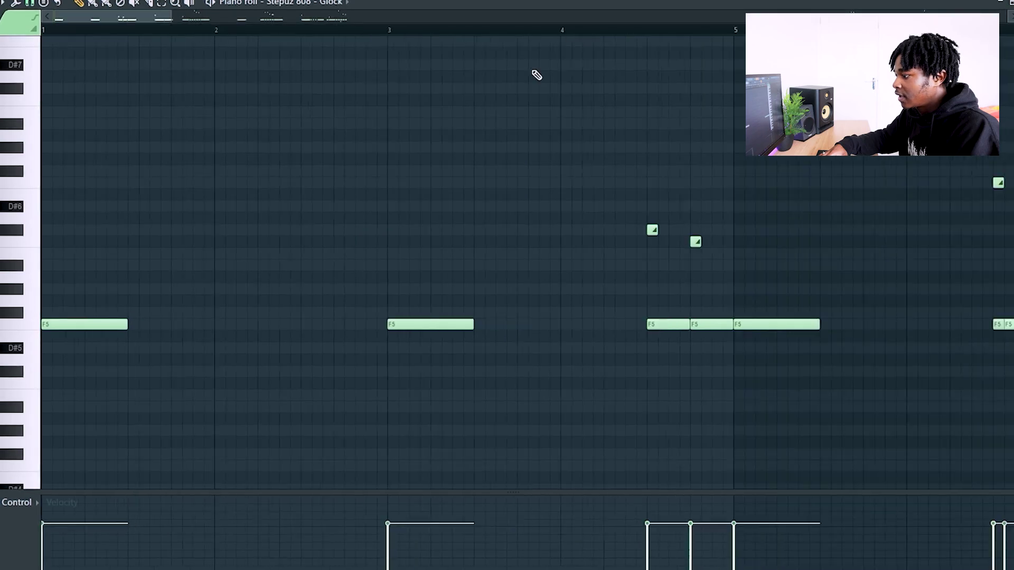
pyautogui.hscroll(5, 455, 327)
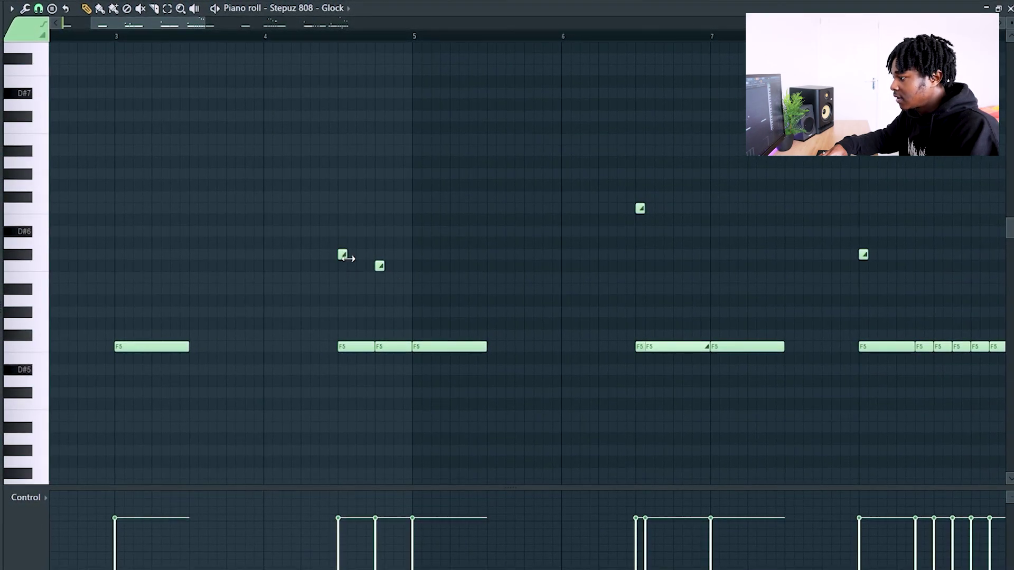
pyautogui.press('space')
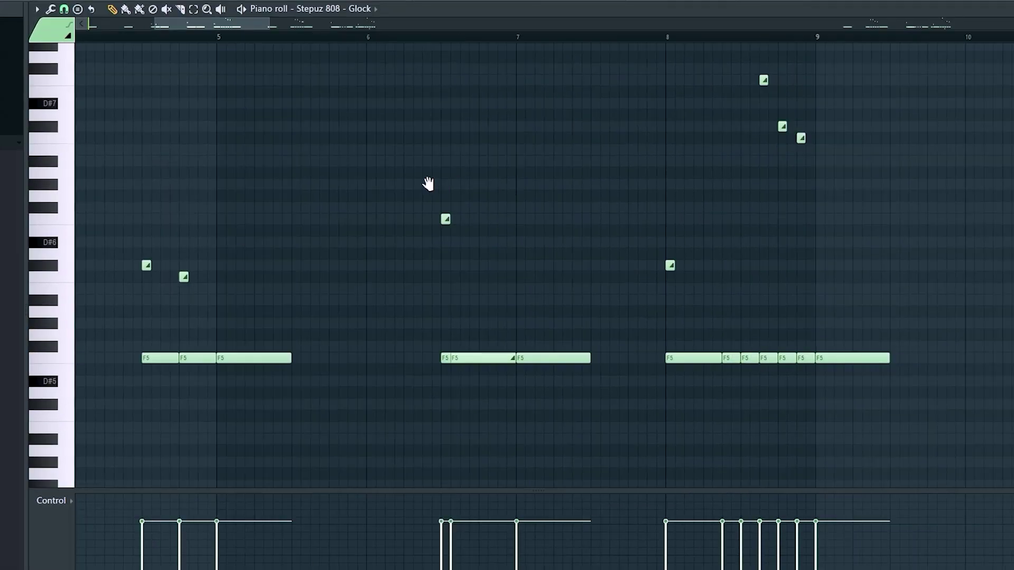
pyautogui.moveTo(428, 184); pyautogui.dragTo(333, 193)
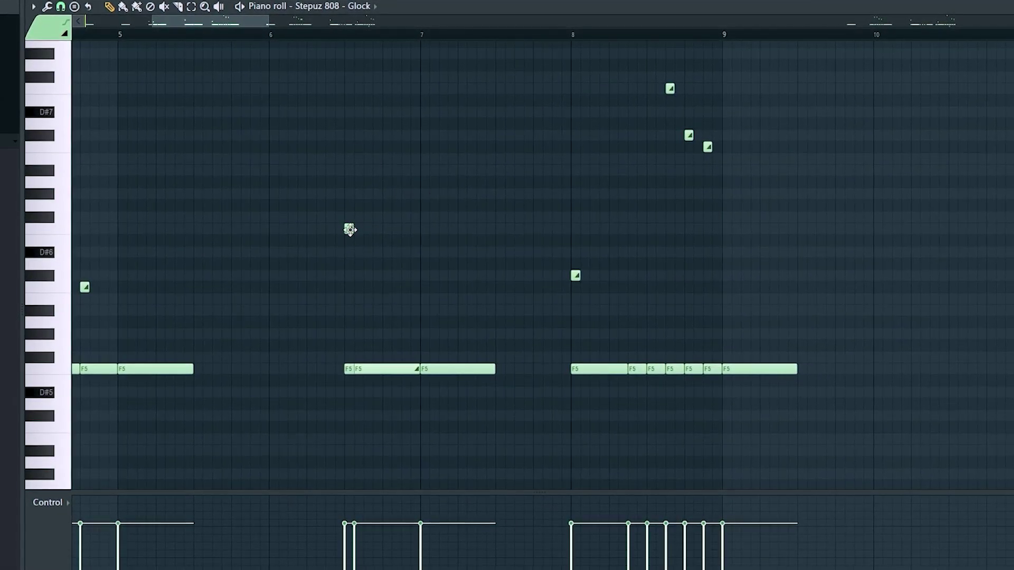
pyautogui.scroll(2, 359, 43)
pyautogui.moveTo(359, 44); pyautogui.dragTo(389, 205)
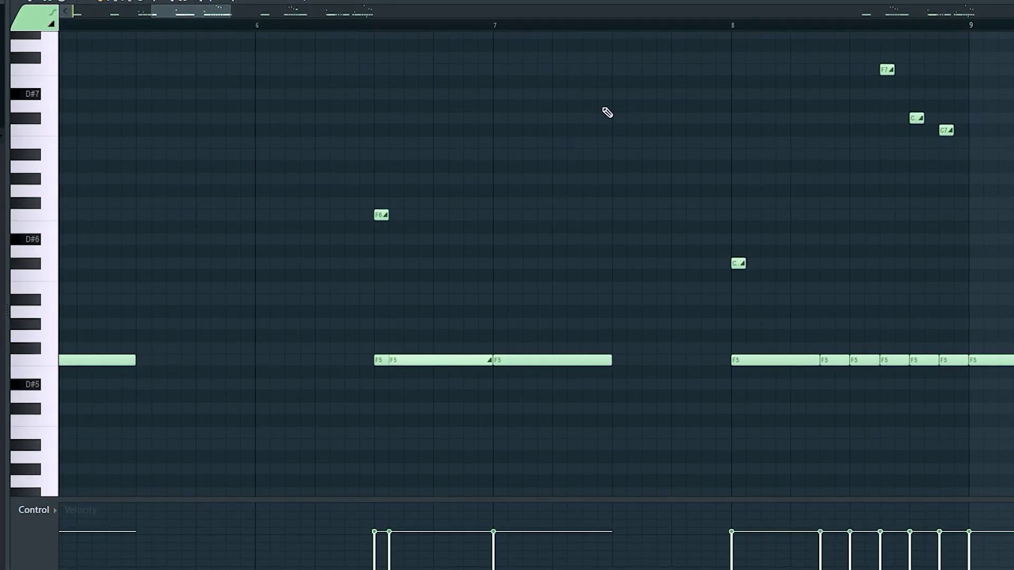
# Step: Examine the 808 Glock pattern's rapid F5 notes and high slide notes between bars 8 and 9
pyautogui.press('space')
pyautogui.moveTo(692, 91); pyautogui.dragTo(432, 115)
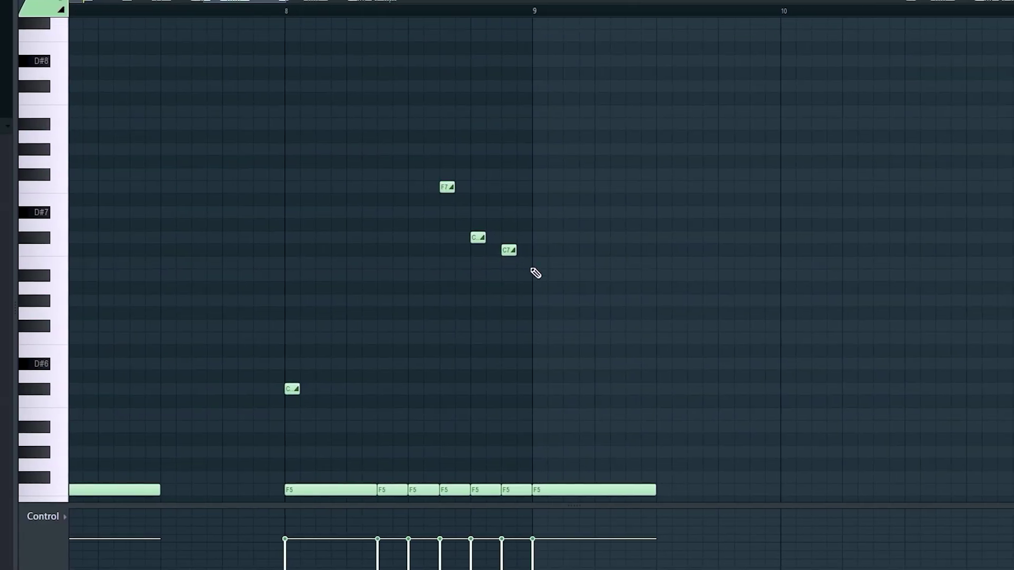
pyautogui.moveTo(536, 273); pyautogui.dragTo(547, 196)
pyautogui.moveTo(578, 255); pyautogui.dragTo(640, 206)
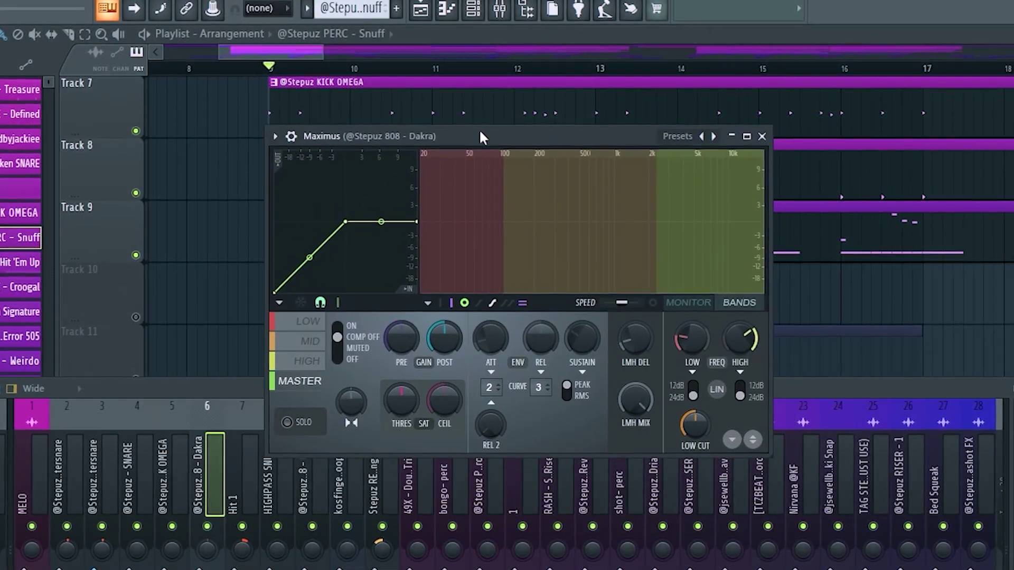
# Step: Check the Low, Mid, High and Master band settings of Maximus on the 808 Dakra mixer track
pyautogui.click(308, 321)
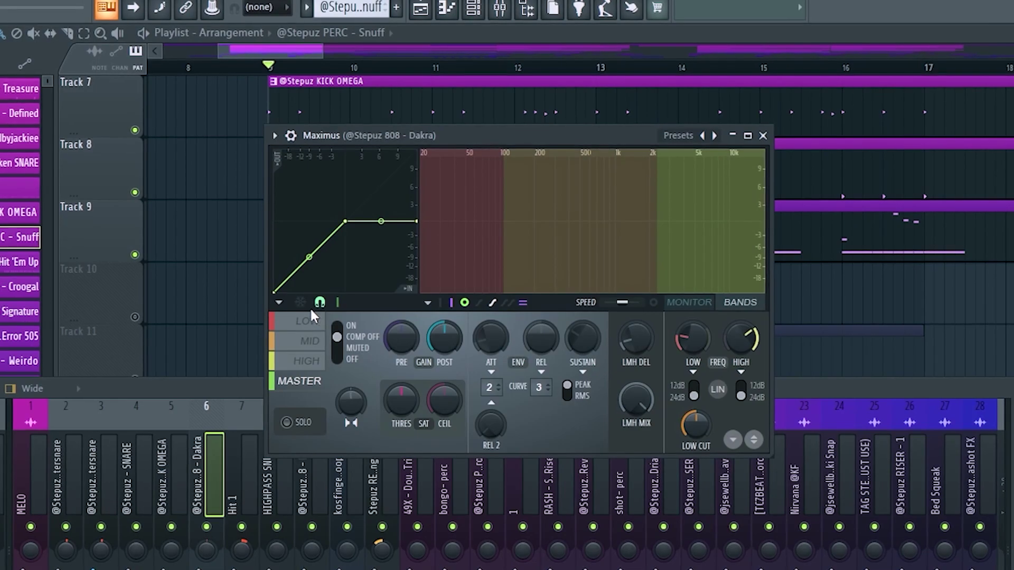
pyautogui.click(309, 340)
pyautogui.click(309, 364)
pyautogui.click(306, 381)
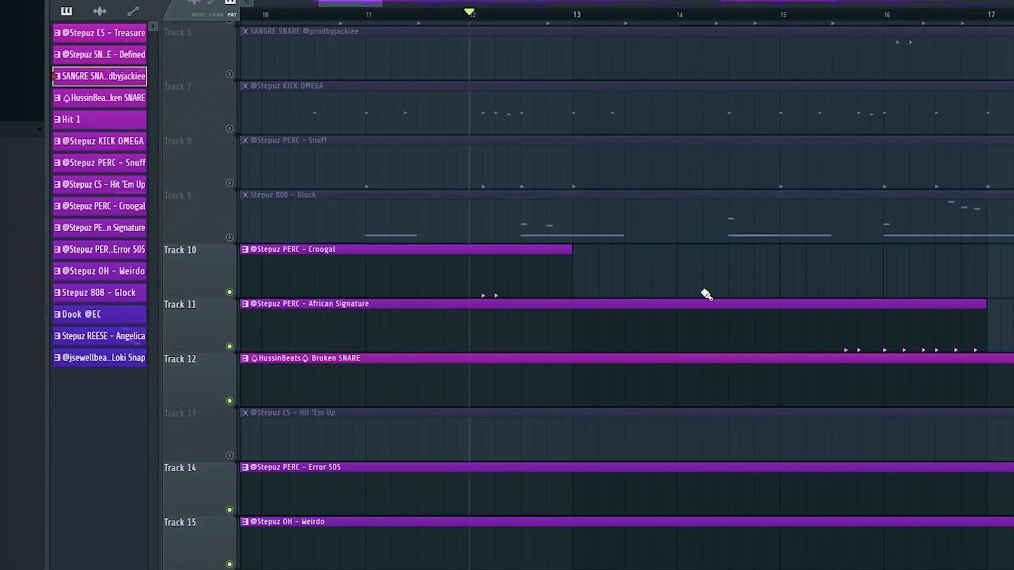
# Step: Play the Croogal, African Signature, Error 505 and Weirdo patterns in turn between bars 12 and 24
pyautogui.press('space')
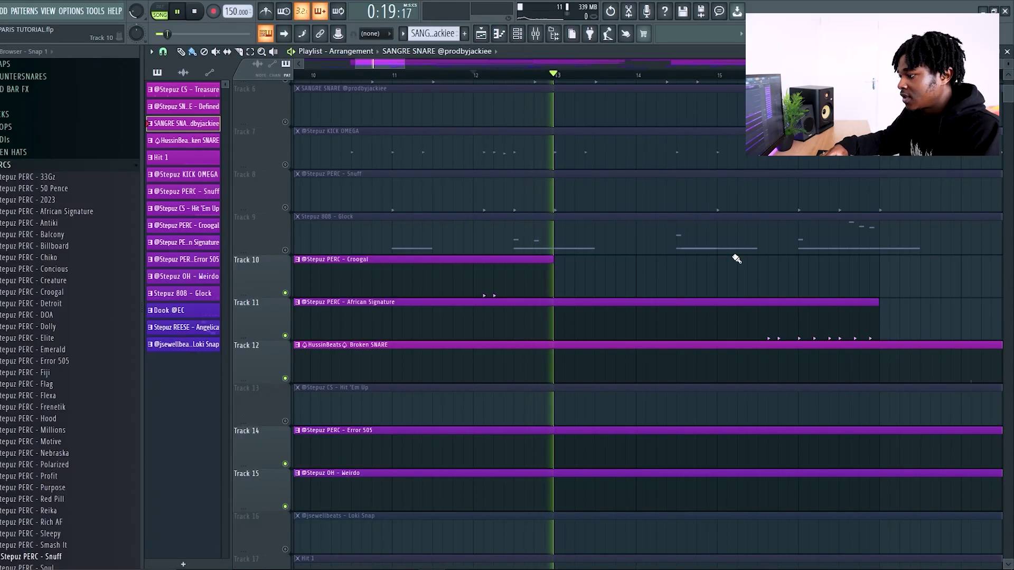
pyautogui.press('space')
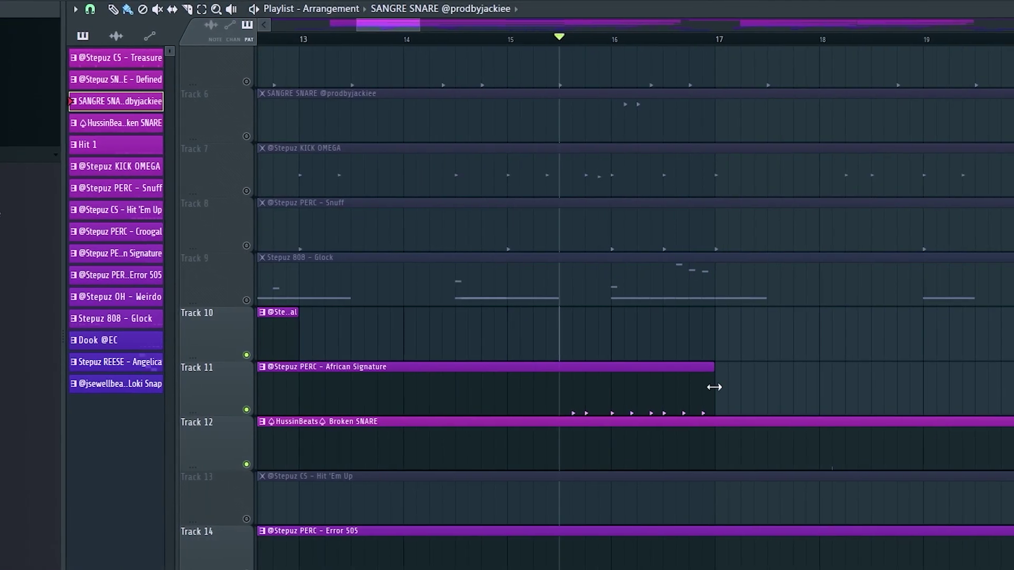
pyautogui.scroll(-1, 760, 308)
pyautogui.press('space')
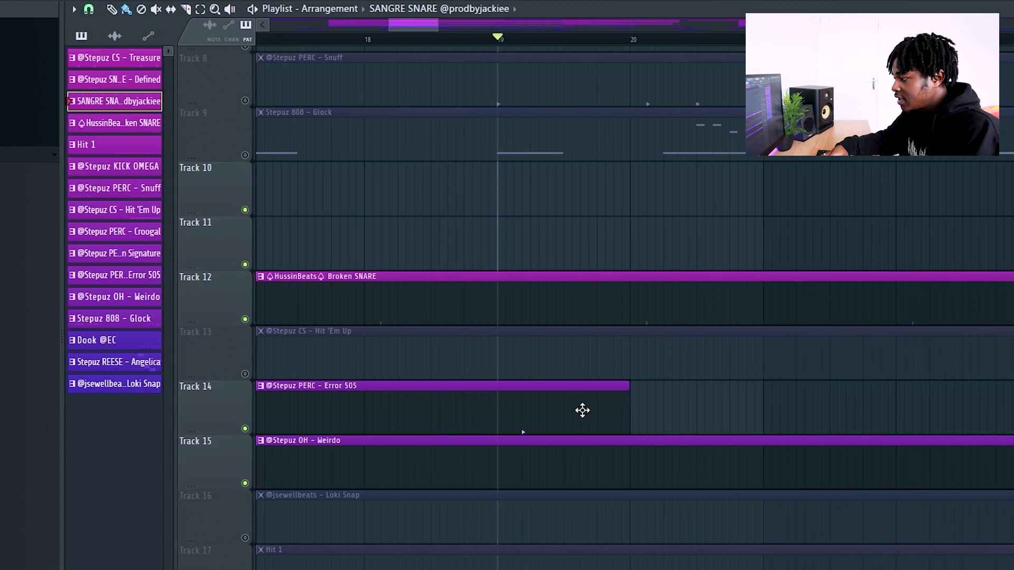
pyautogui.press('space')
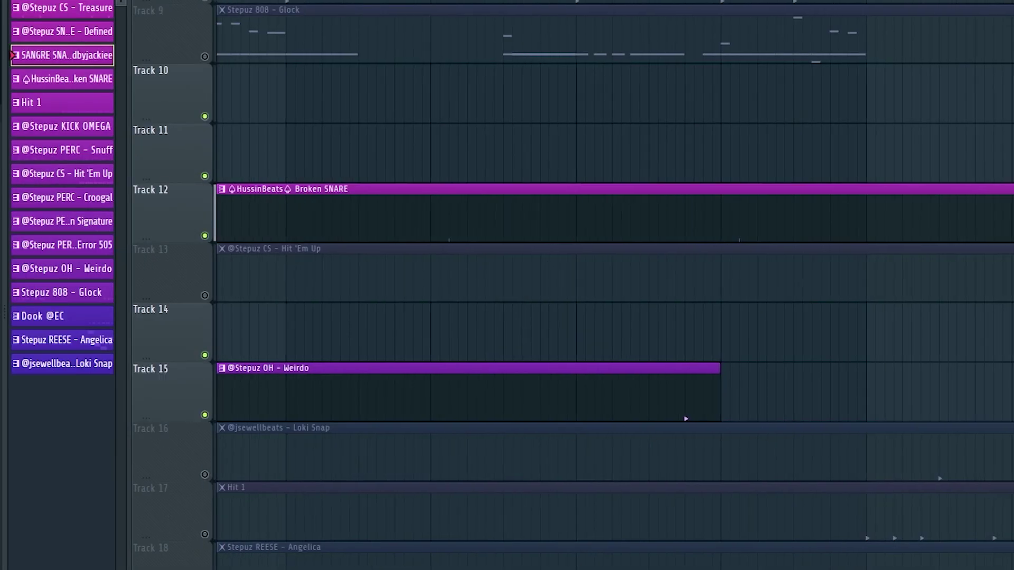
pyautogui.press('space')
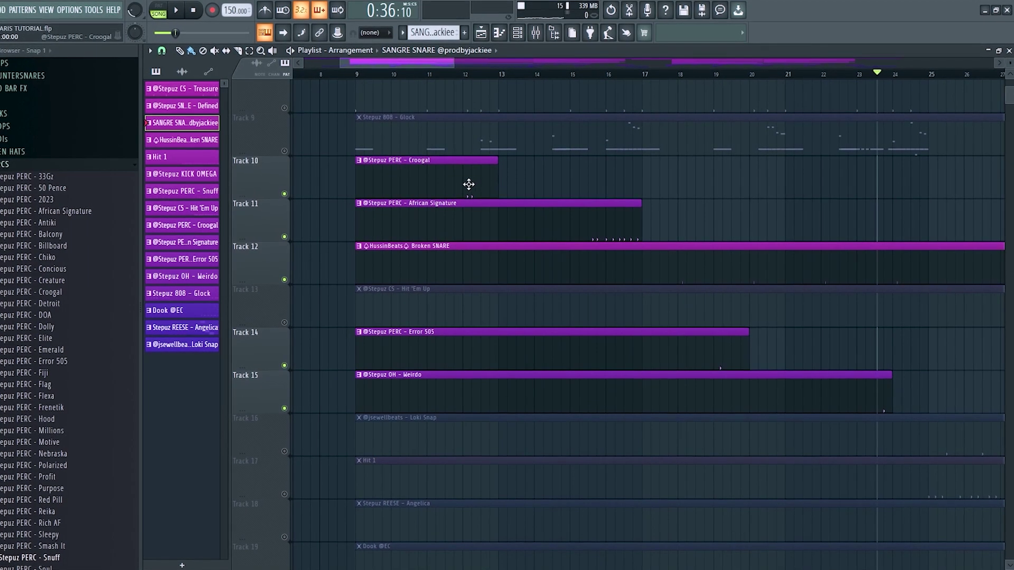
# Step: Play the risers and effects on the tracks from 20 onward from bar 8, and close the Bed Squeak sampler window
pyautogui.scroll(4, 365, 276)
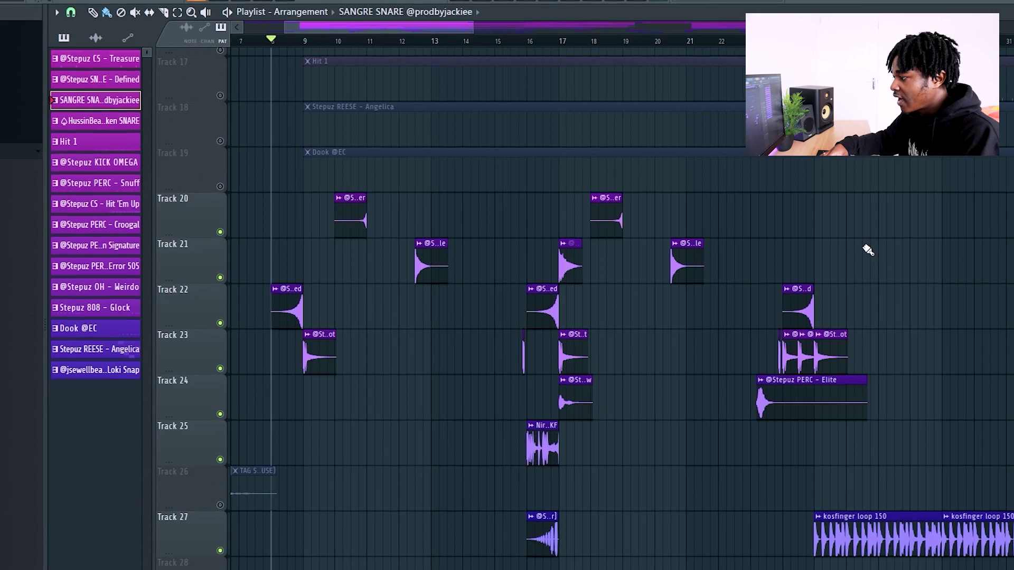
pyautogui.press('space')
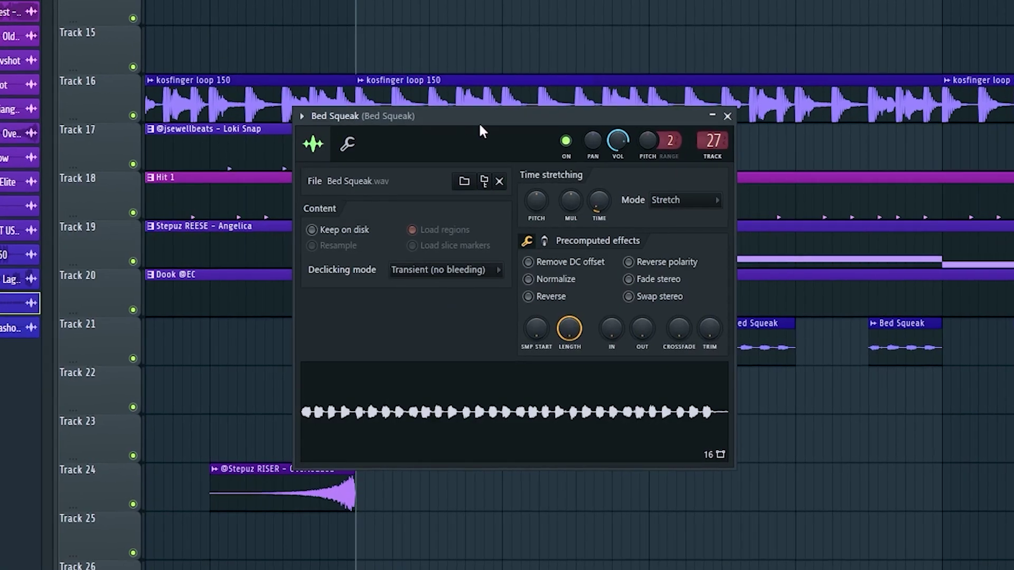
pyautogui.click(686, 101)
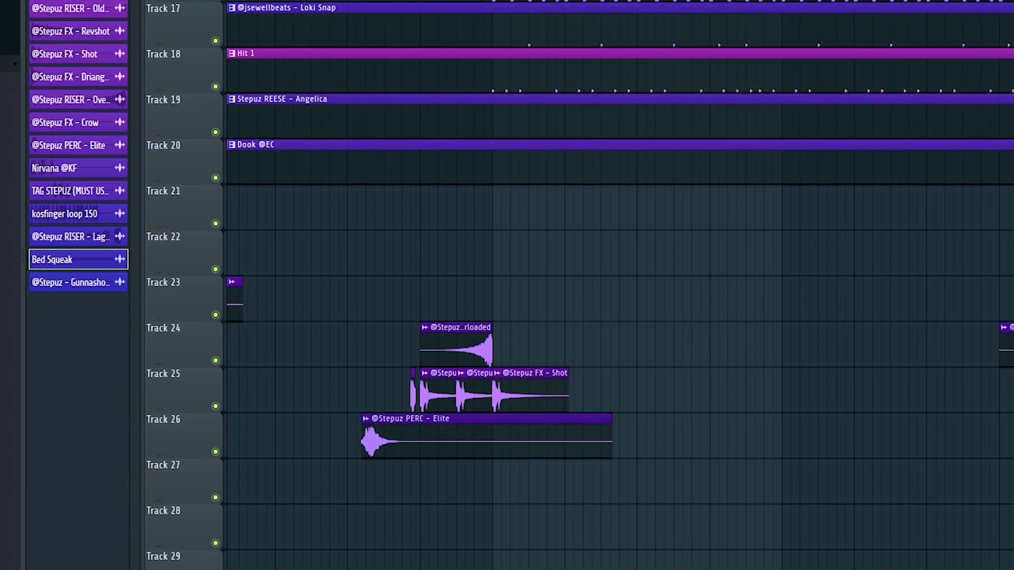
# Step: Play and examine the section with the Bed Squeak clips and transition effects leading up to bar 41
pyautogui.press('space')
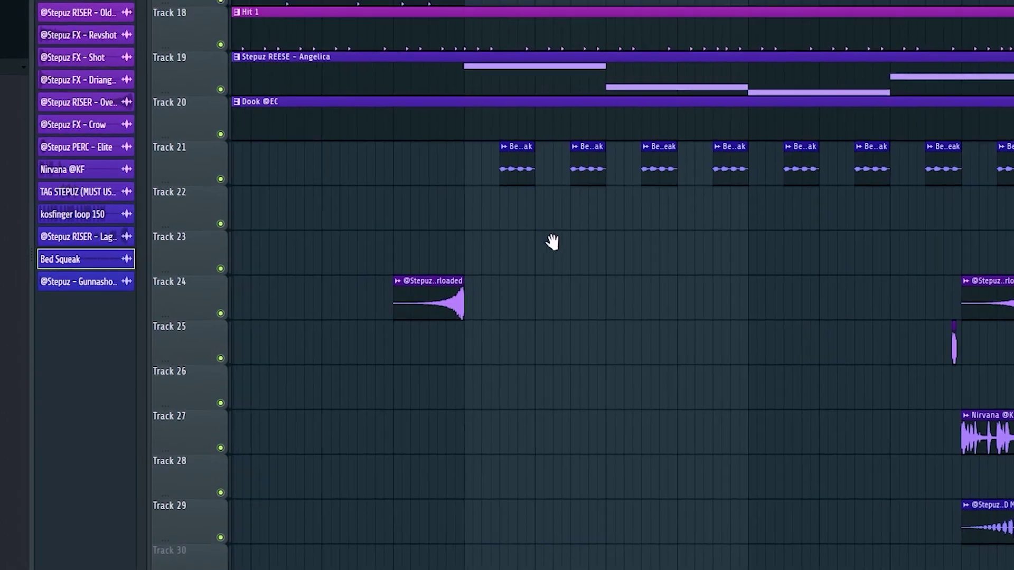
pyautogui.moveTo(626, 289); pyautogui.dragTo(265, 213)
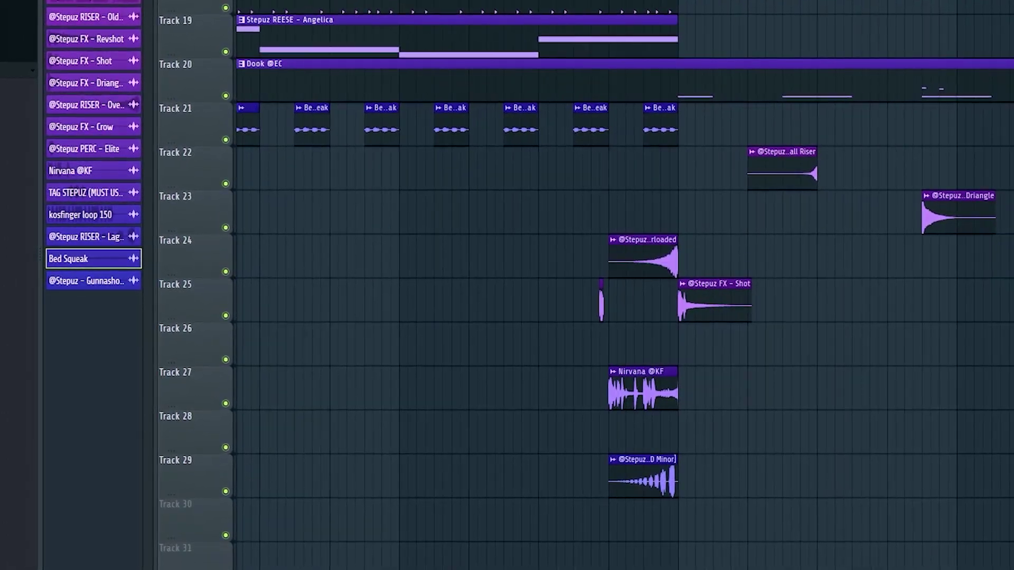
pyautogui.scroll(2, 483, 253)
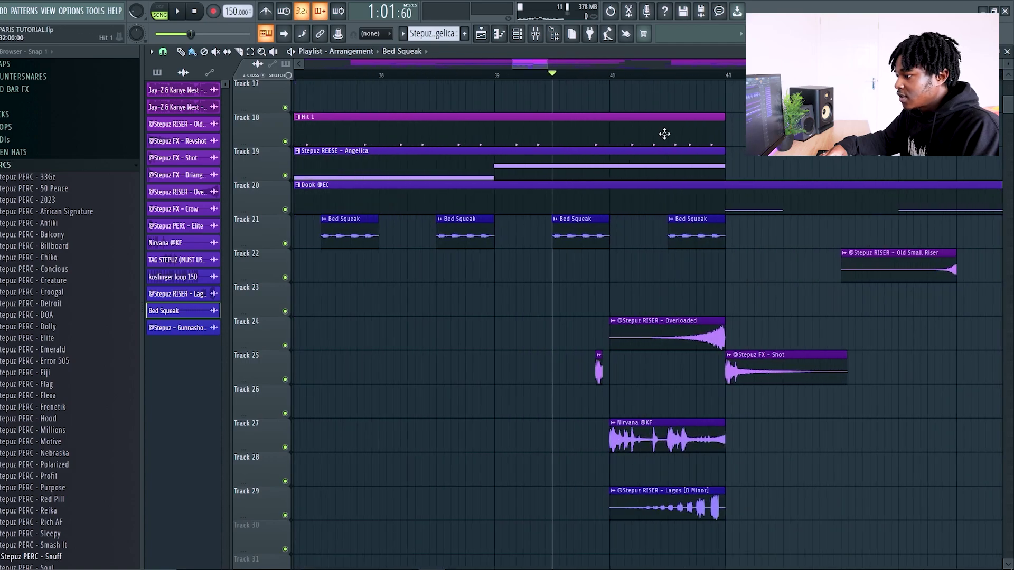
pyautogui.moveTo(625, 269); pyautogui.dragTo(595, 185)
pyautogui.moveTo(790, 471); pyautogui.dragTo(756, 490)
pyautogui.press('space')
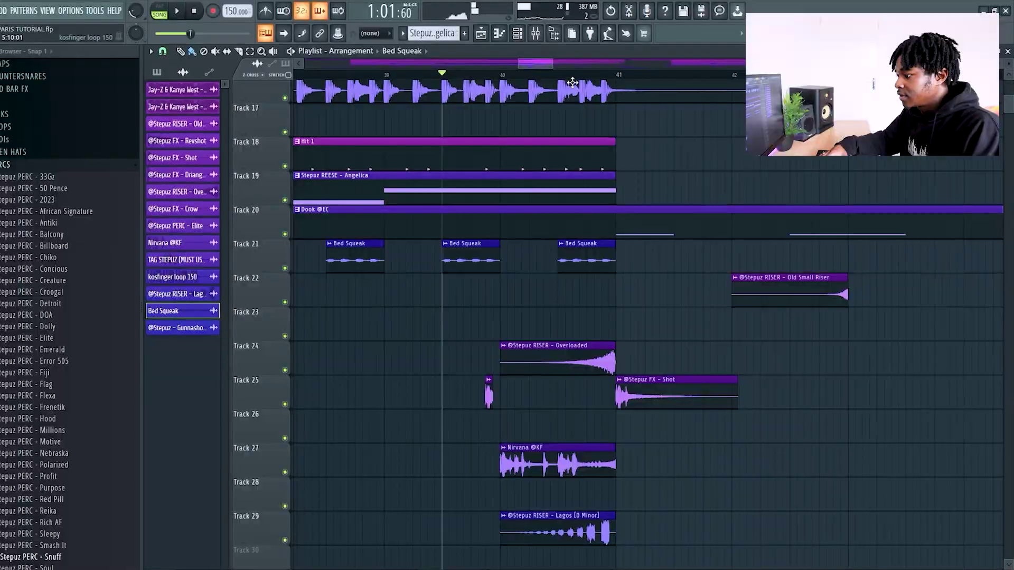
# Step: Set the playhead to bar 40, where the Overloaded and Lagos risers and the Nirvana clip begin
pyautogui.scroll(5, 549, 264)
pyautogui.moveTo(577, 362); pyautogui.dragTo(577, 265)
pyautogui.click(493, 75)
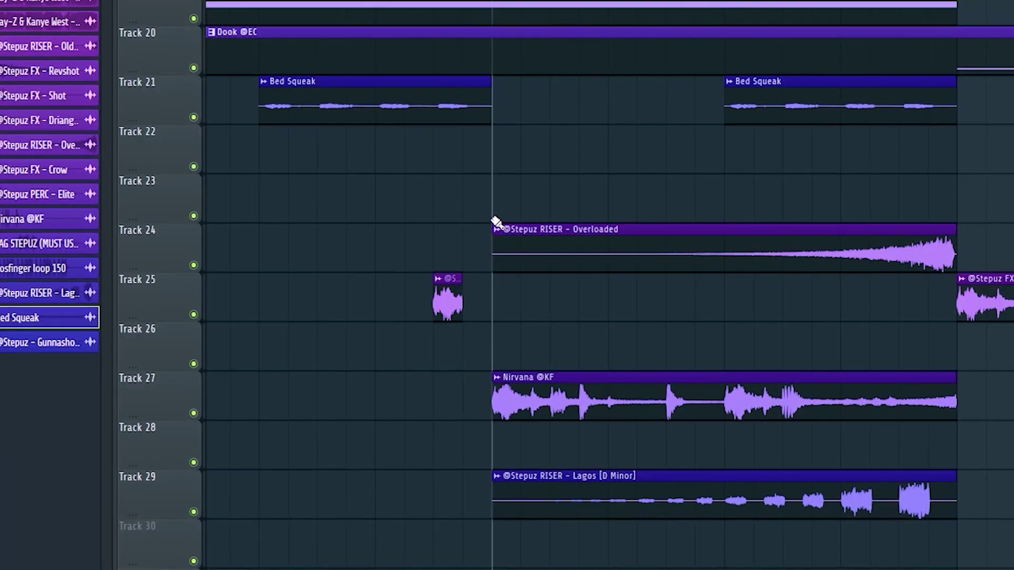
# Step: Play the Overloaded riser, Nirvana clip and Lagos riser section, including the Lagos riser soloed on Track 29
pyautogui.press('space')
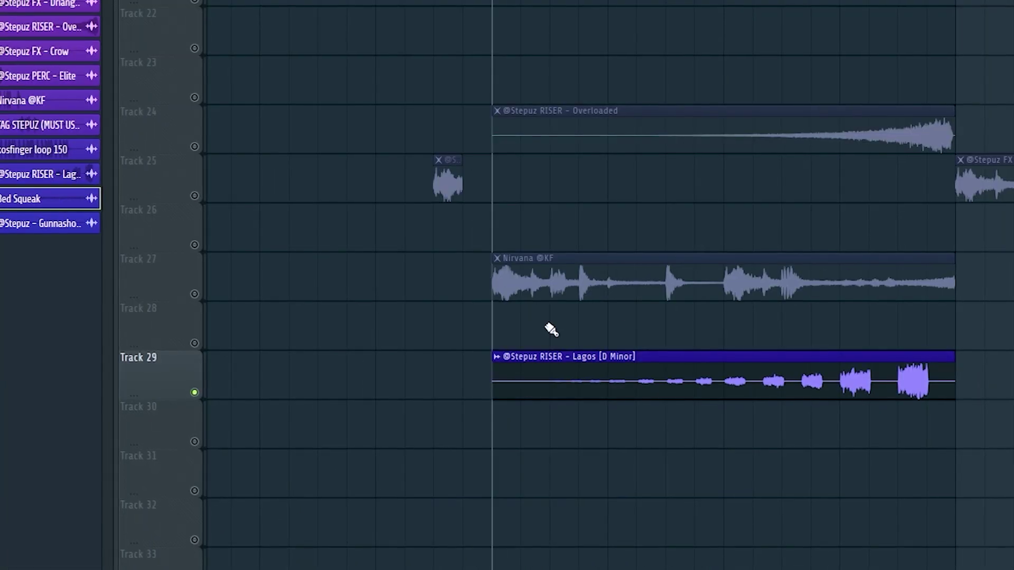
pyautogui.press('space')
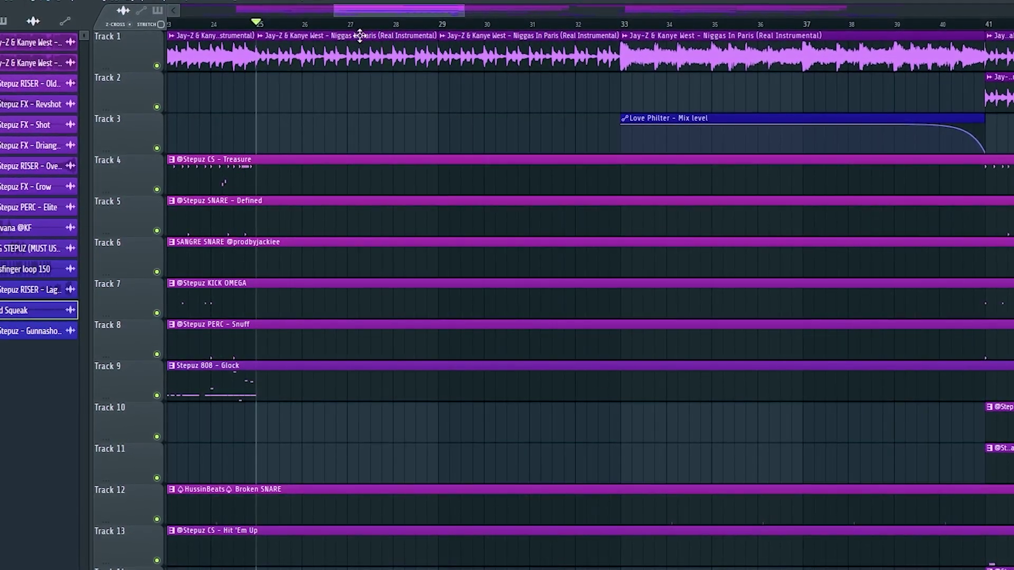
# Step: Solo Track 1 and play the instrumental over the Love Philter mix level automation between bars 33 and 41
pyautogui.moveTo(574, 36); pyautogui.dragTo(719, 33)
pyautogui.scroll(2, 719, 32)
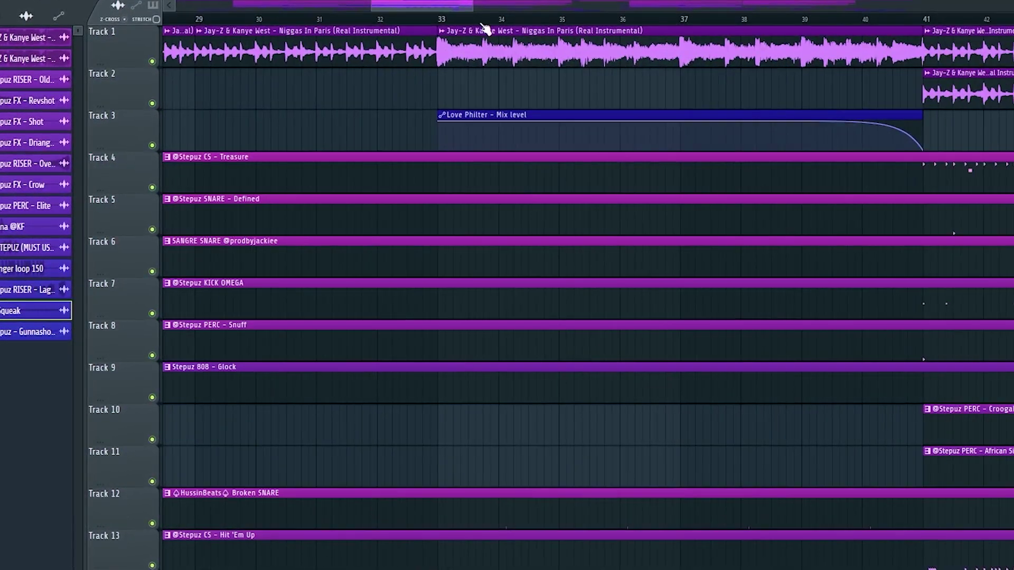
pyautogui.rightClick(149, 60)
pyautogui.press('space')
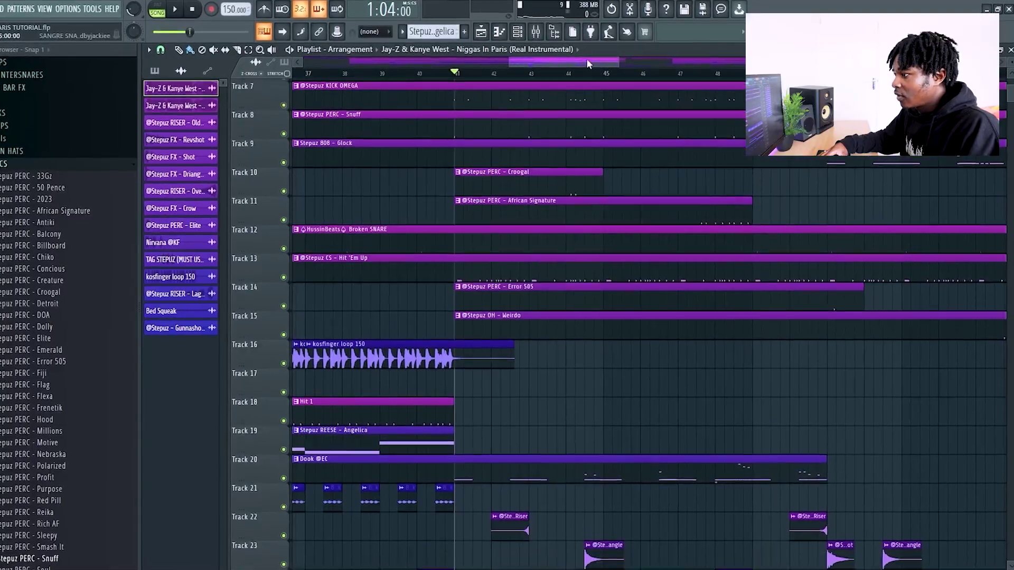
# Step: Solo the Hit 'Em Up counter snare on Track 13 and examine the two Countersnare inserts and their stereo settings in the mixer
pyautogui.scroll(2, 589, 64)
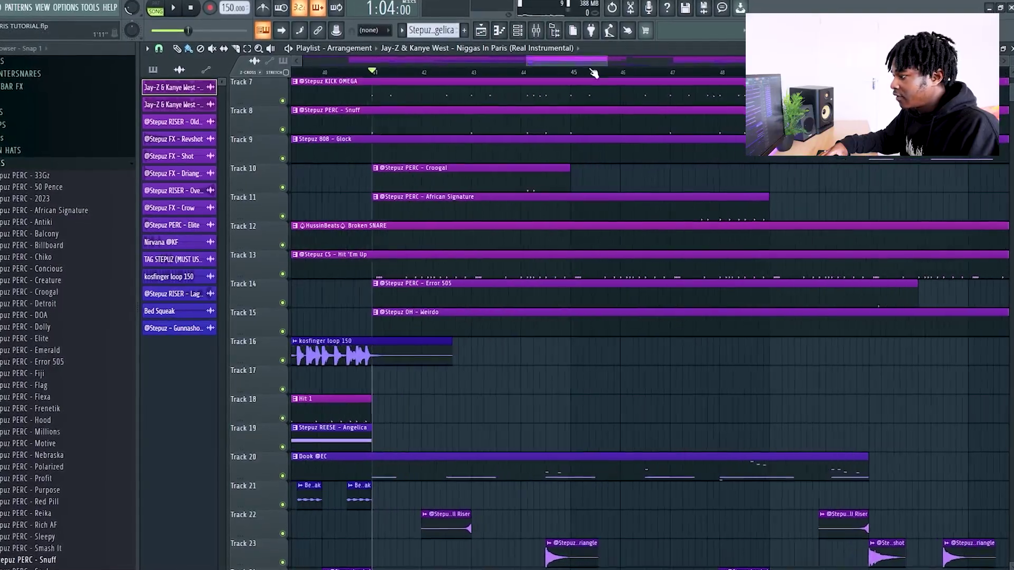
pyautogui.scroll(3, 401, 343)
pyautogui.scroll(-4, 372, 381)
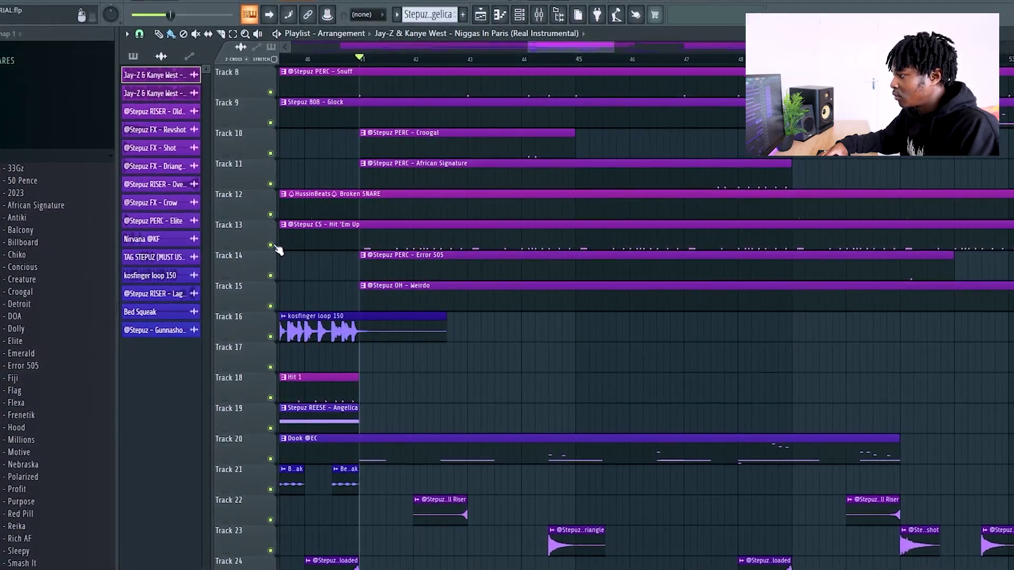
pyautogui.rightClick(274, 246)
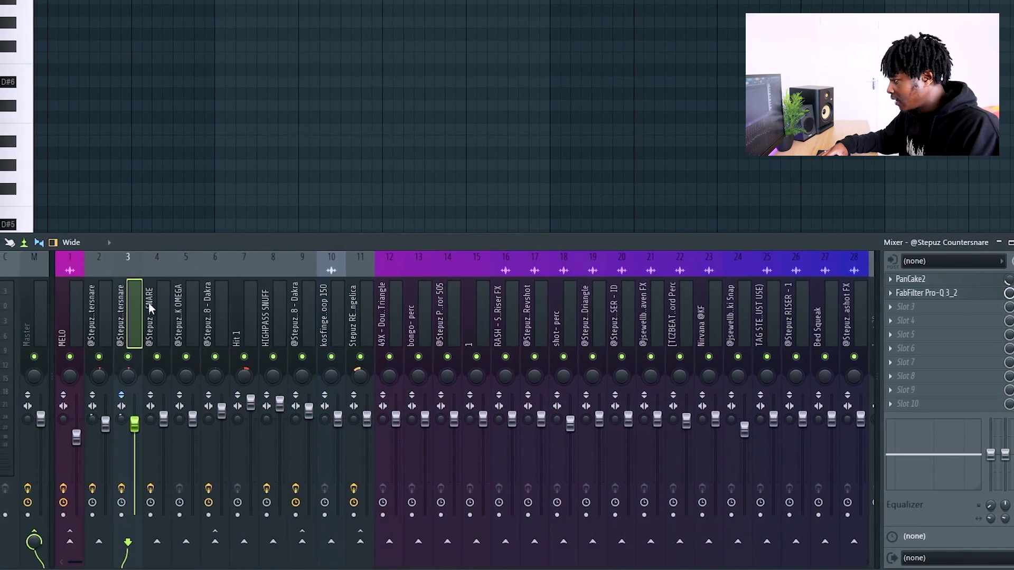
pyautogui.click(104, 304)
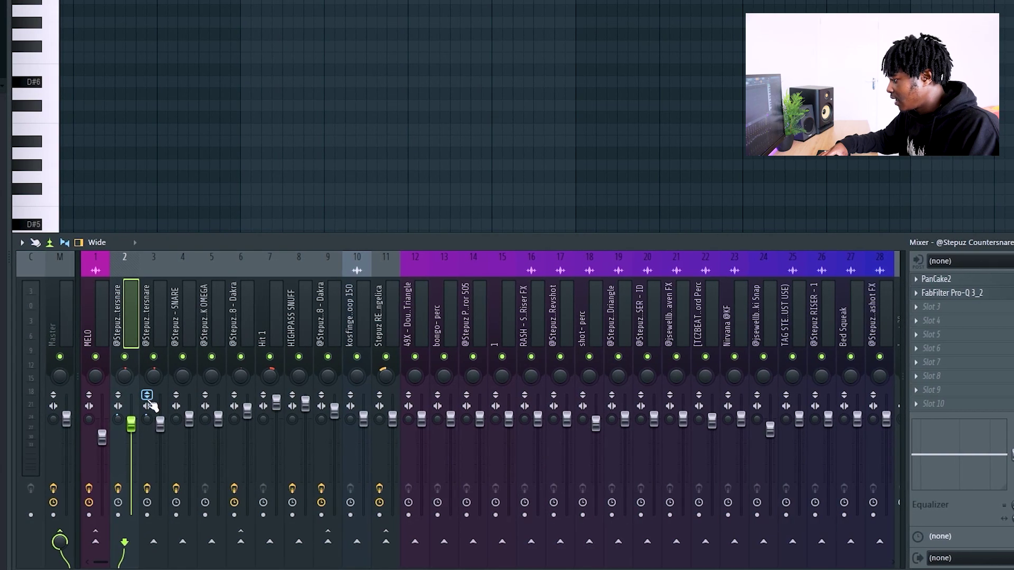
pyautogui.click(147, 419)
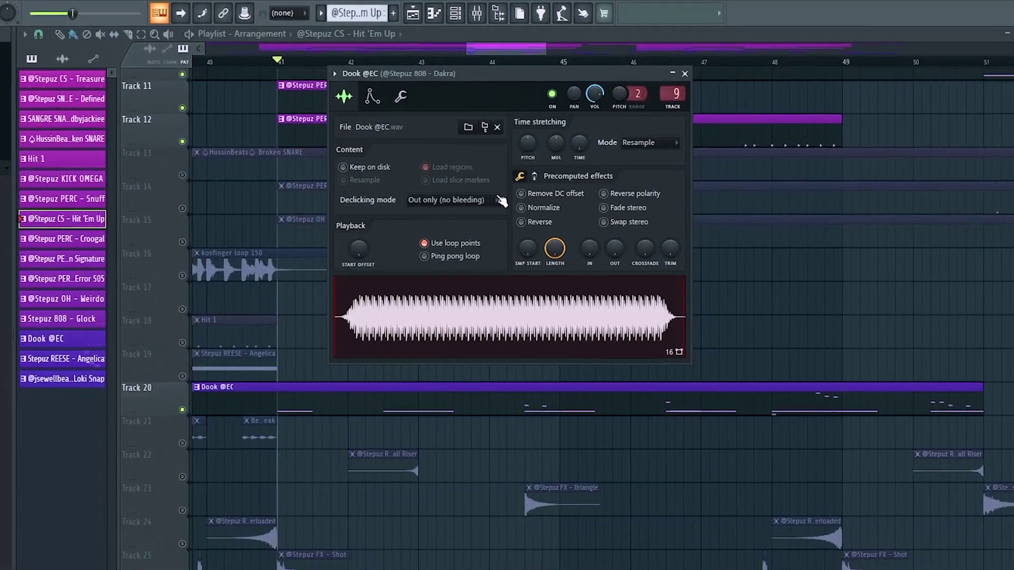
# Step: Play the Dook 808 pattern, and play the arrangement from bar 49 into the change to the Glock 808 at bar 51
pyautogui.press('space')
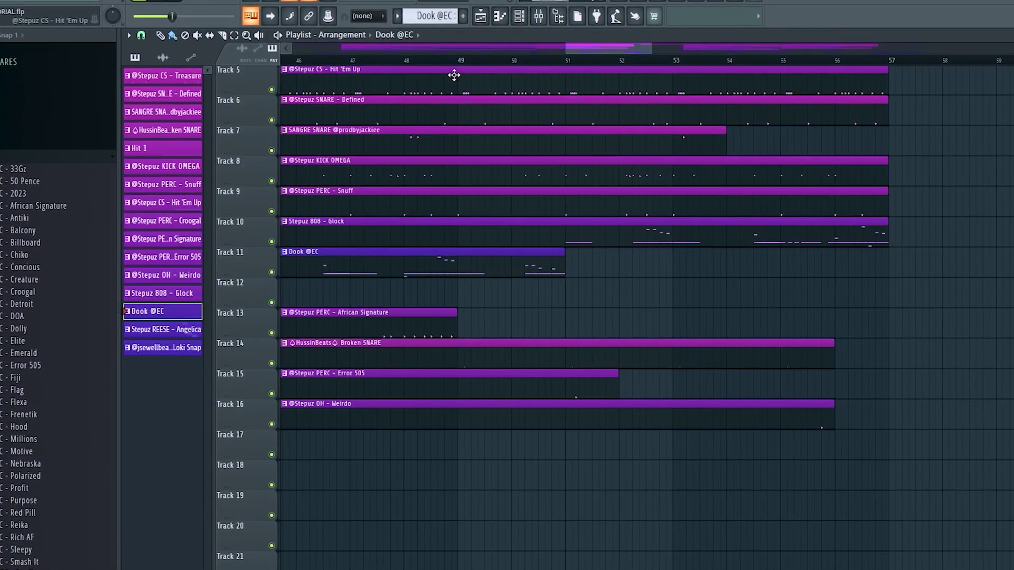
pyautogui.click(462, 56)
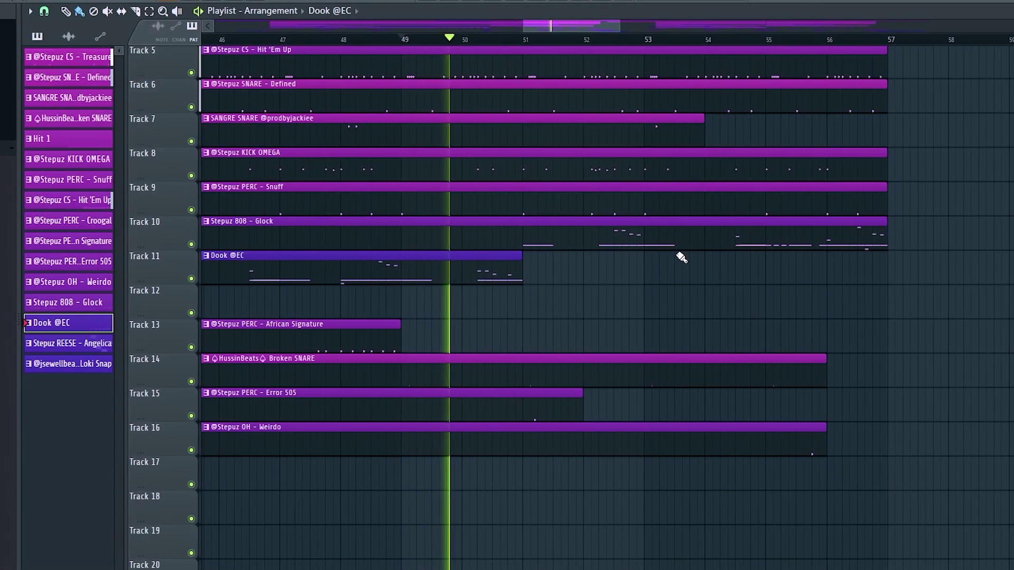